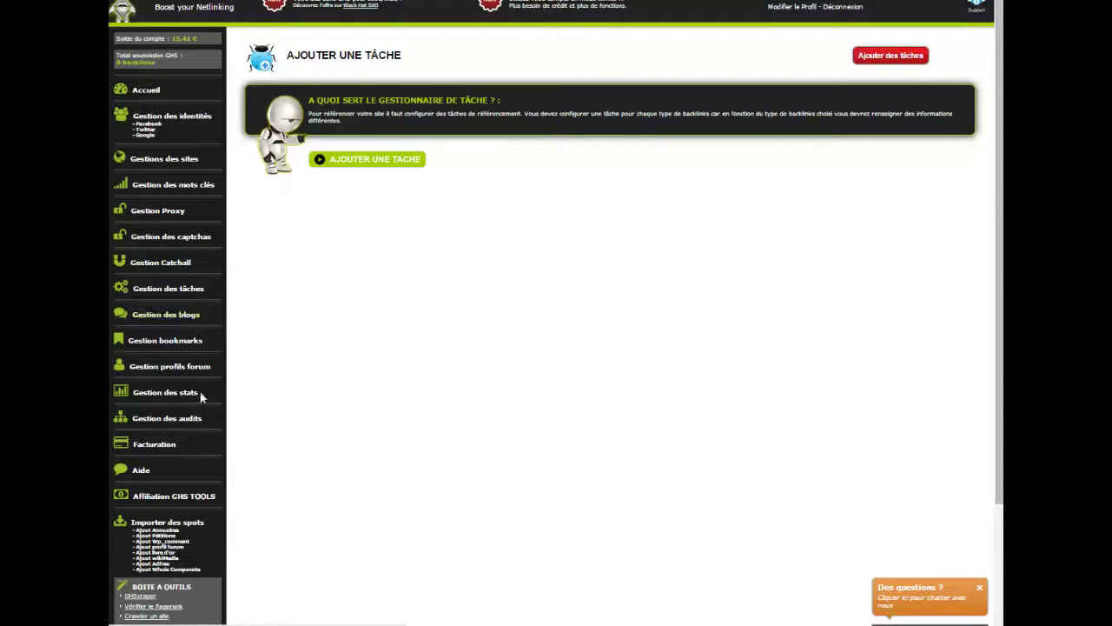
click(146, 288)
click(344, 161)
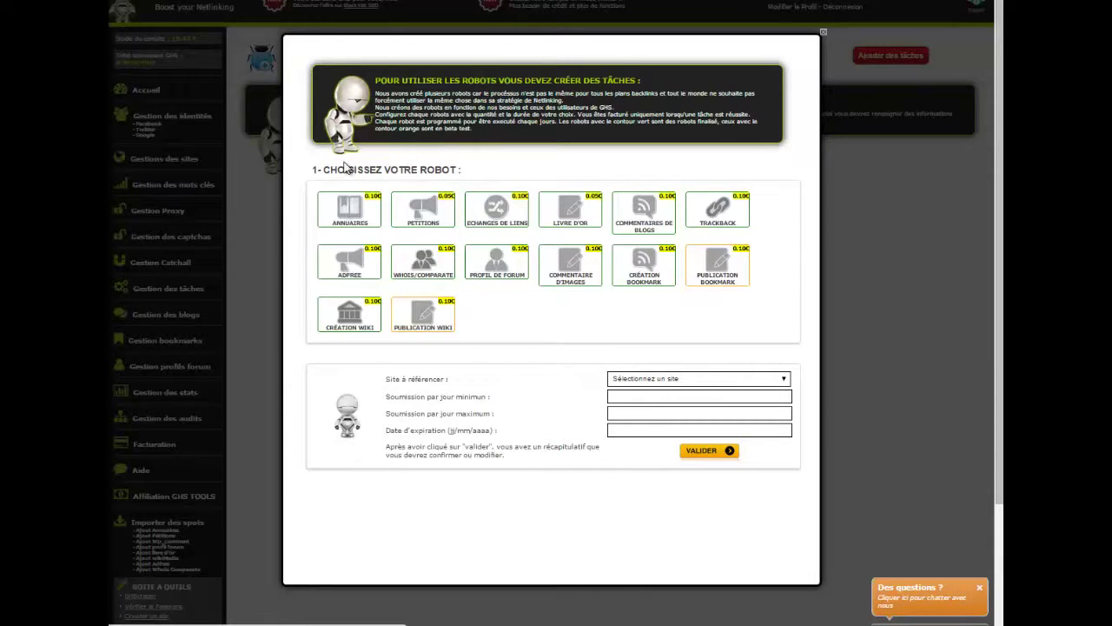
click(347, 210)
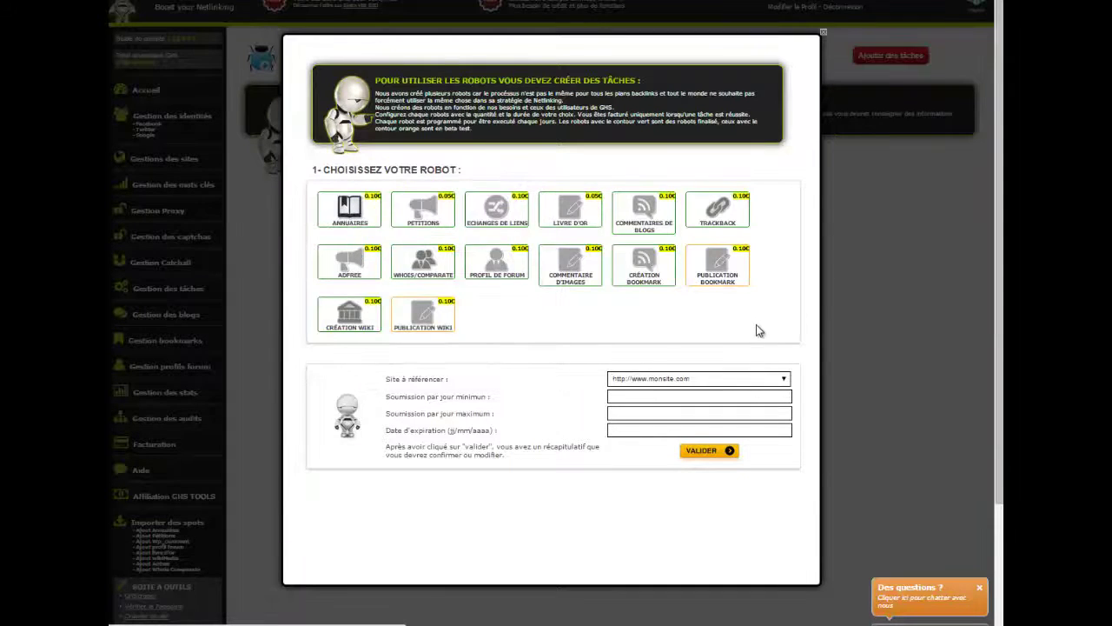
mouse_move(349, 212)
click(732, 382)
click(732, 382)
Set the task's daily submissions to a minimum of 10 and a maximum of 30
click(640, 399)
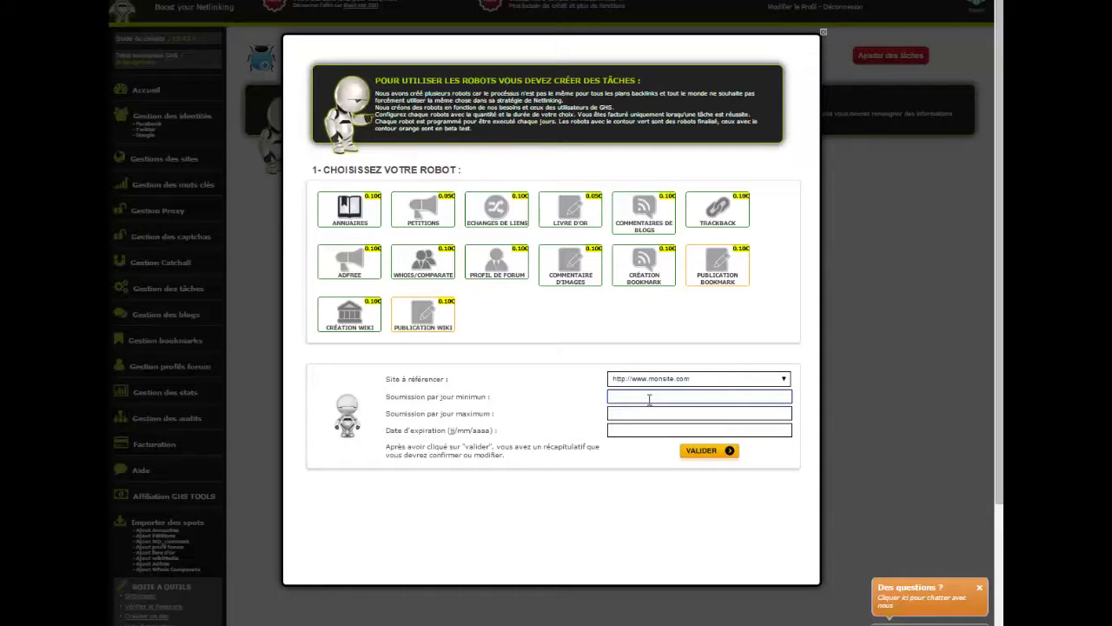
text(10)
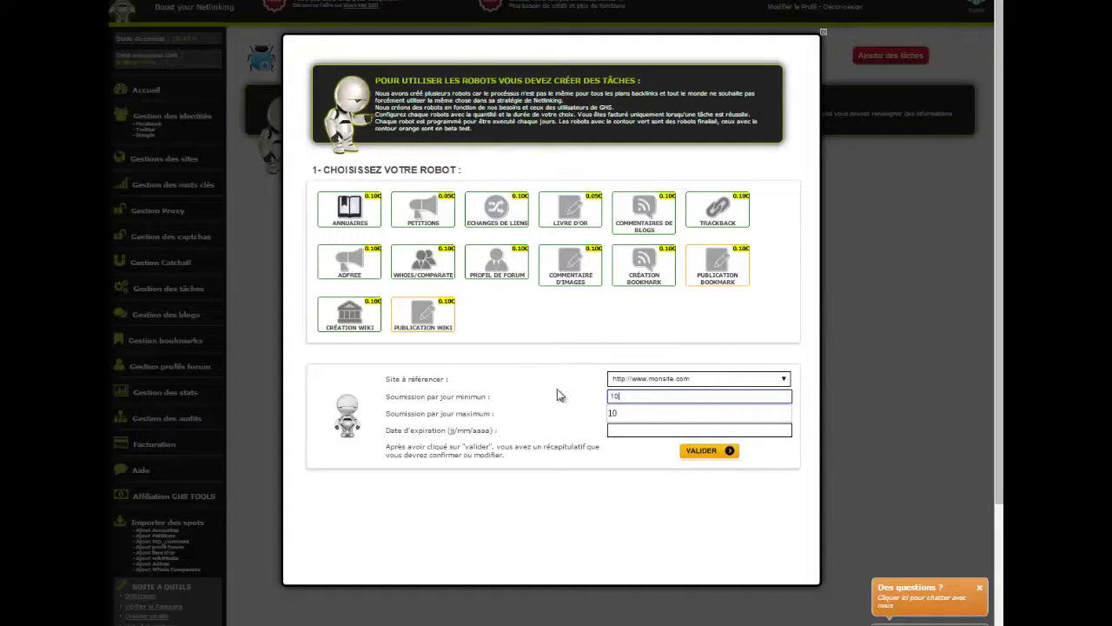
key(Tab)
text(30)
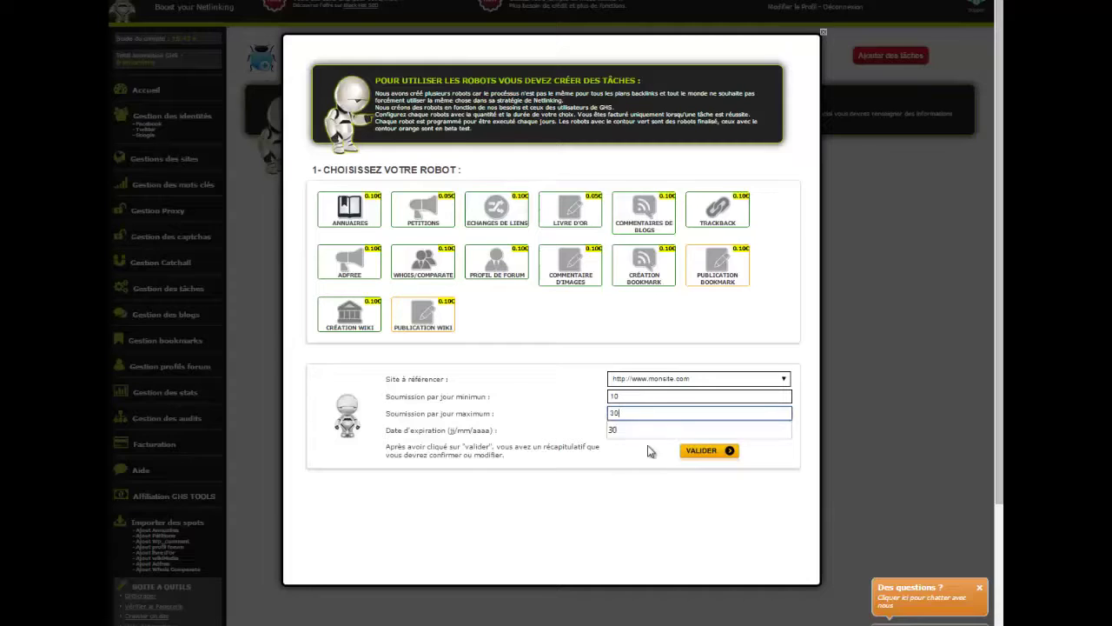
Set the task's expiration date to 31/12/2015 and submit the directory task for validation
click(646, 427)
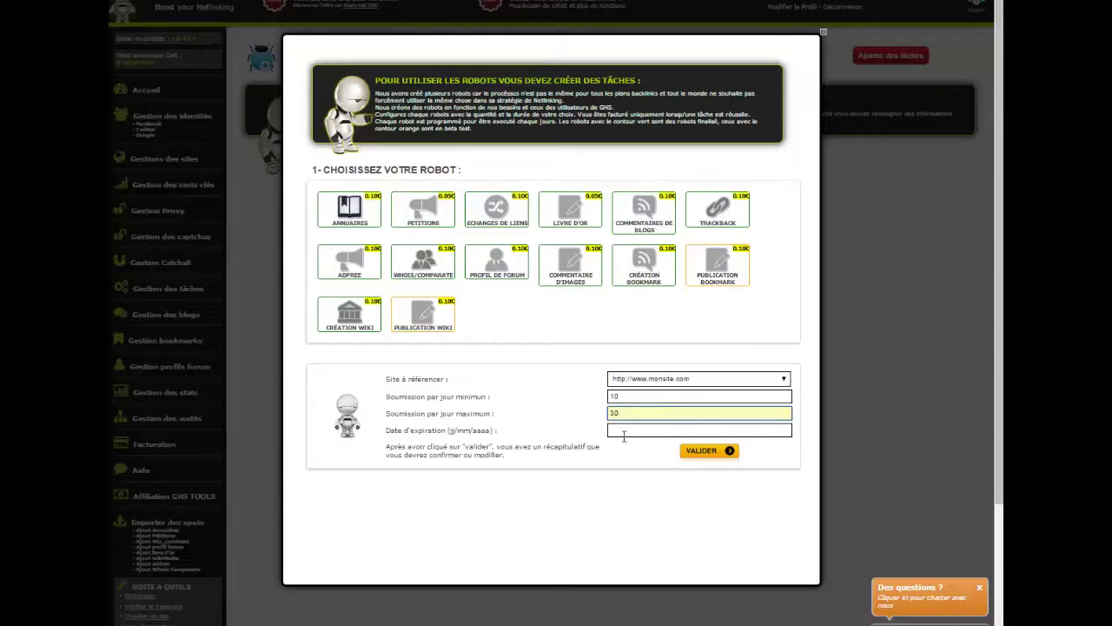
click(634, 428)
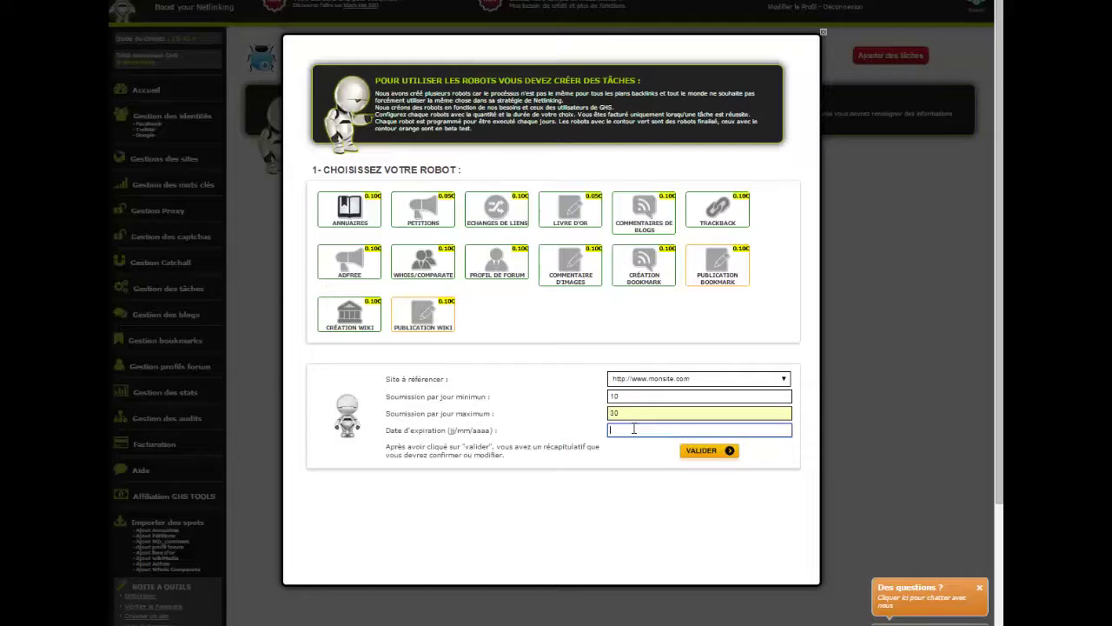
text(12)
key(BackSpace)
key(BackSpace)
text(31/12/2015)
click(707, 451)
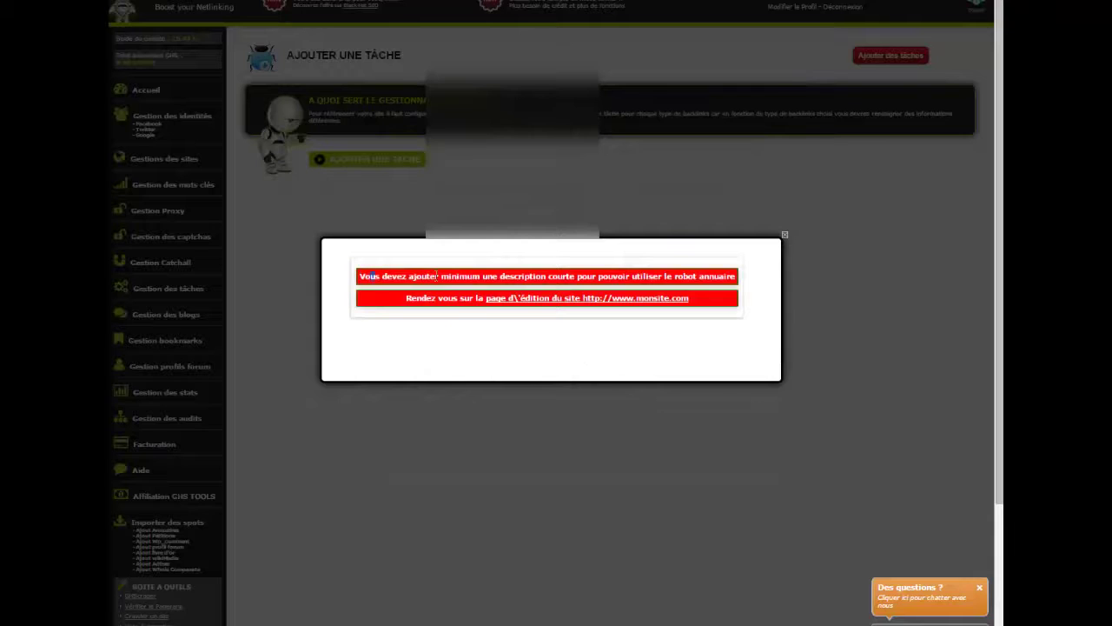
drag(436, 275, 739, 275)
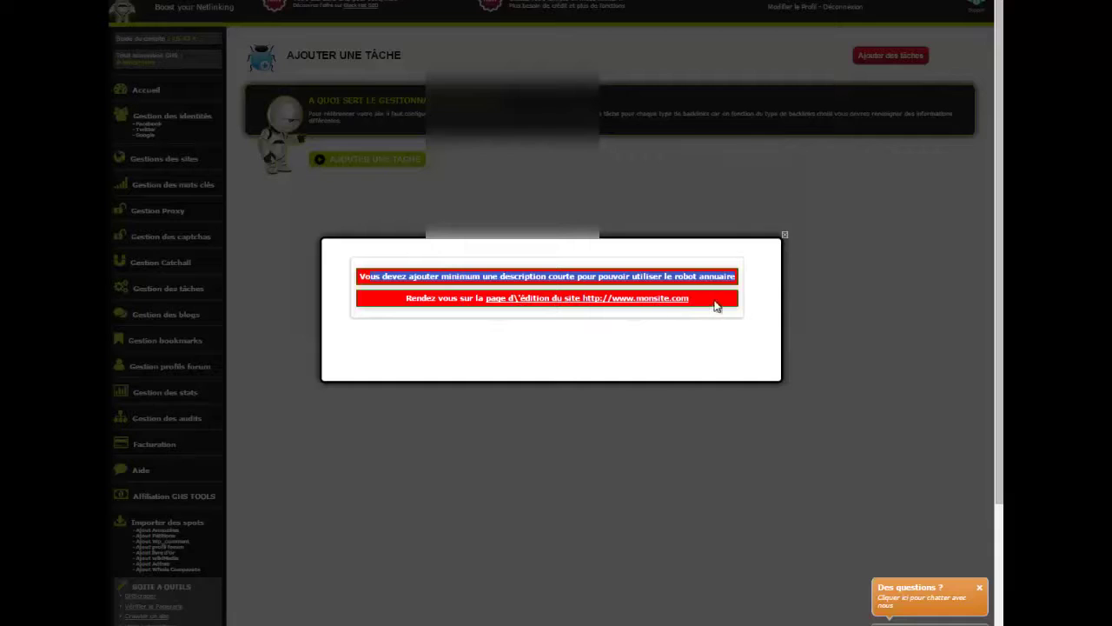
click(548, 304)
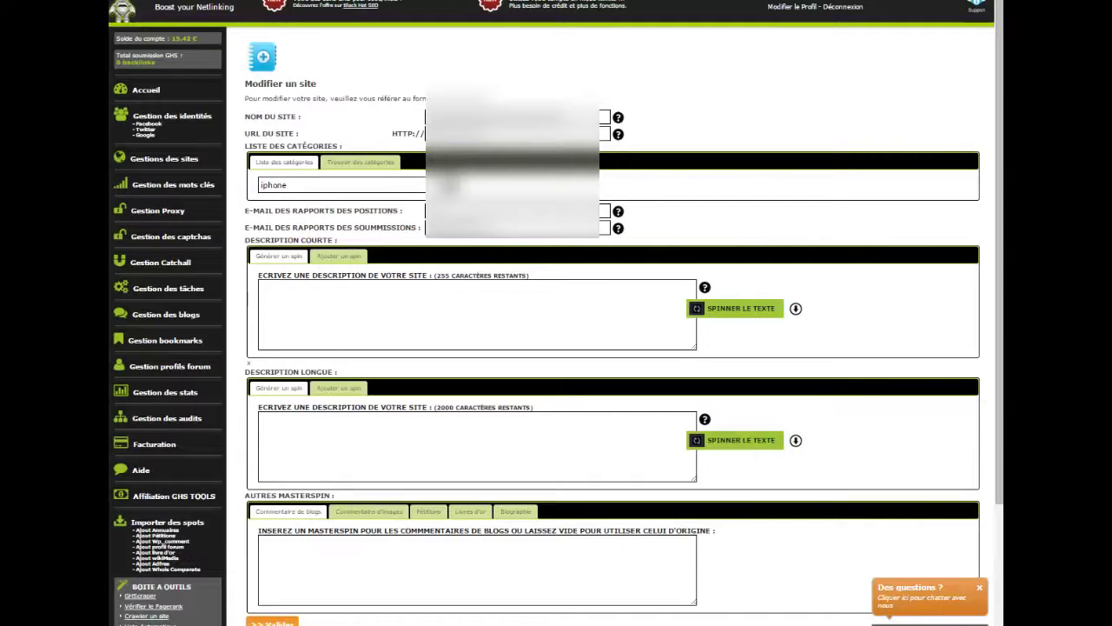
click(325, 299)
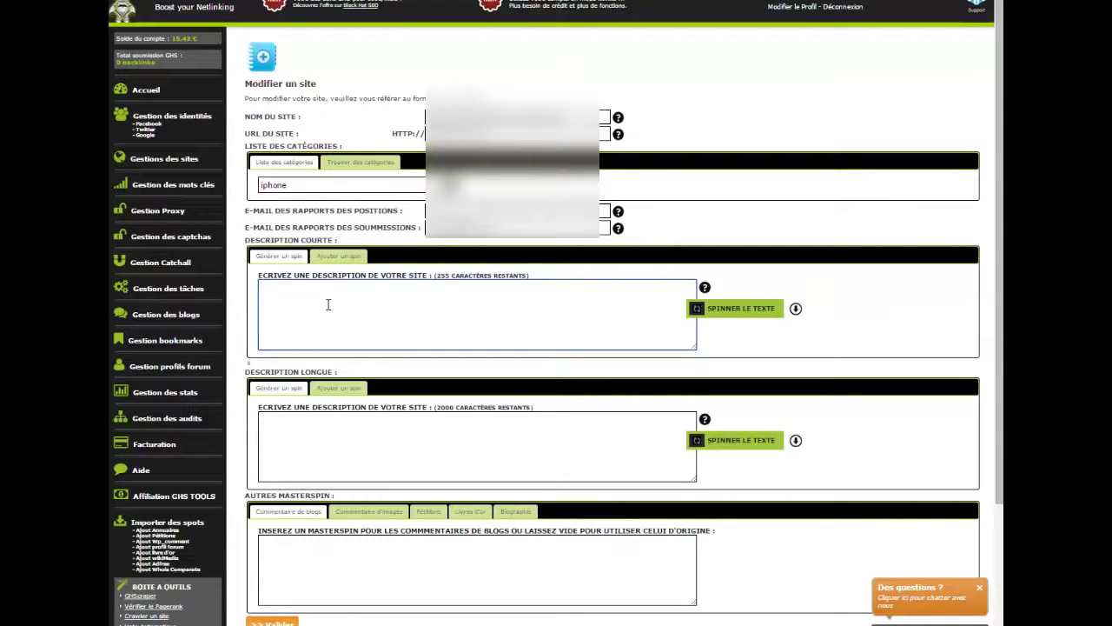
click(338, 442)
scroll(339, 444, down, 3)
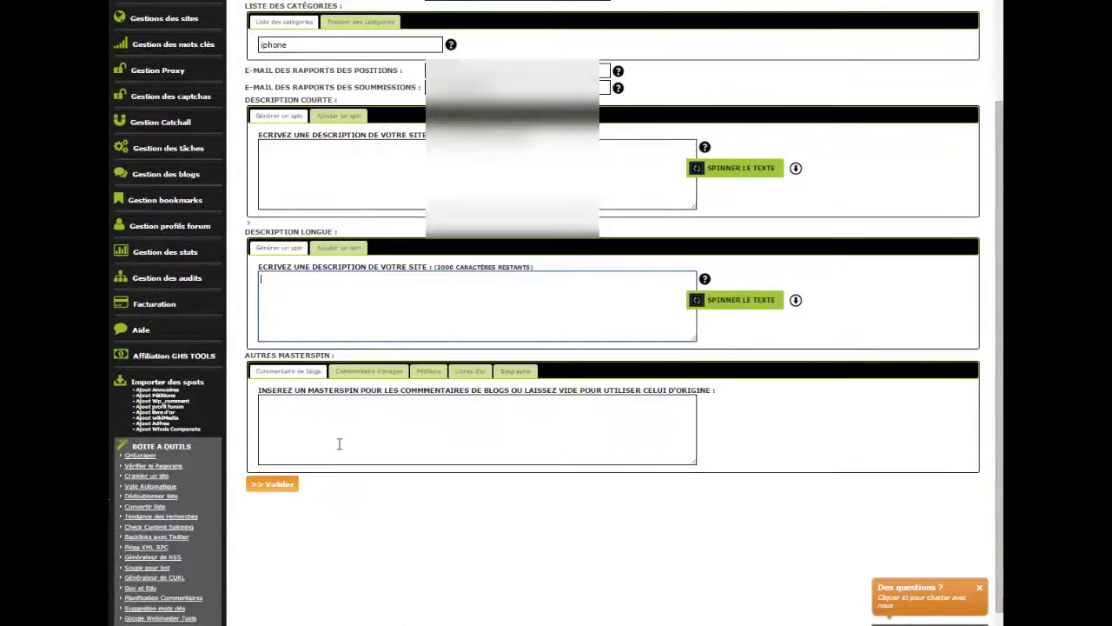
click(325, 409)
scroll(345, 334, up, 3)
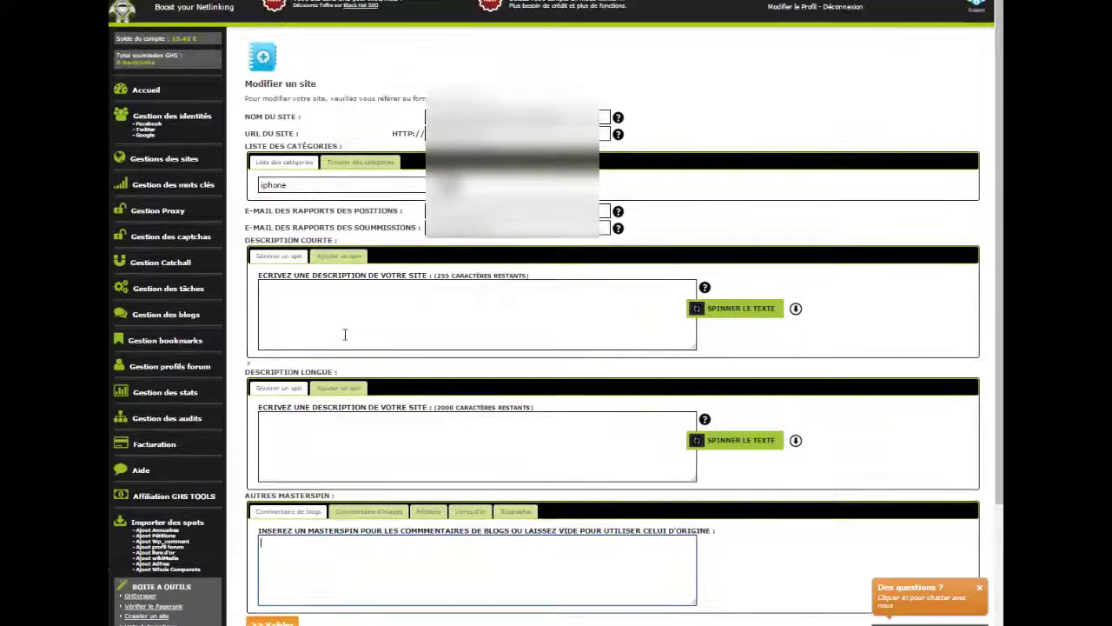
click(347, 295)
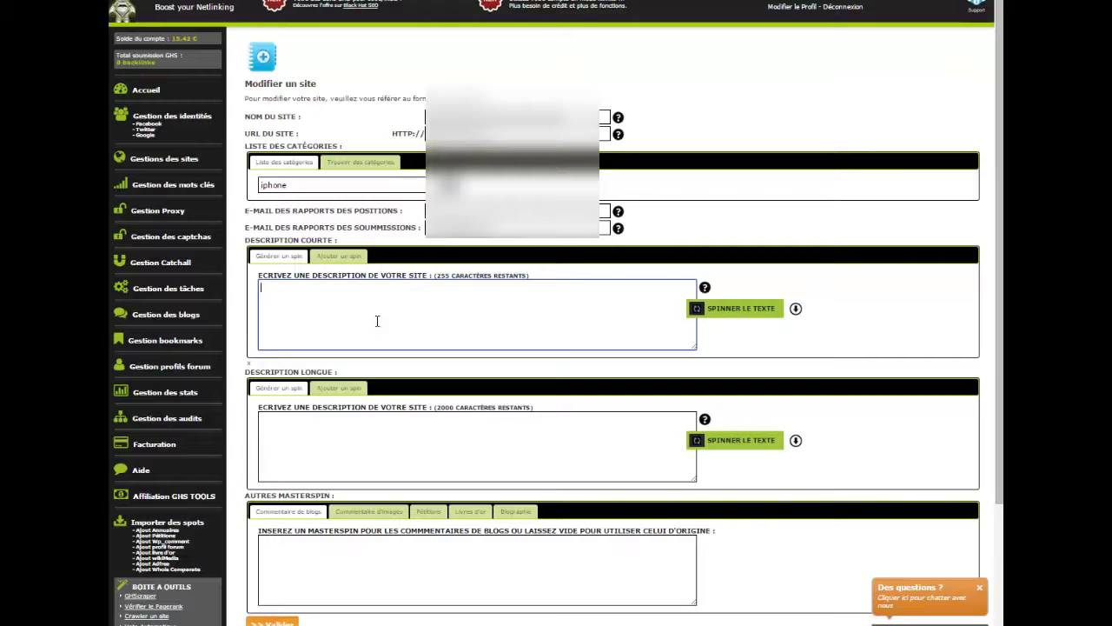
click(396, 439)
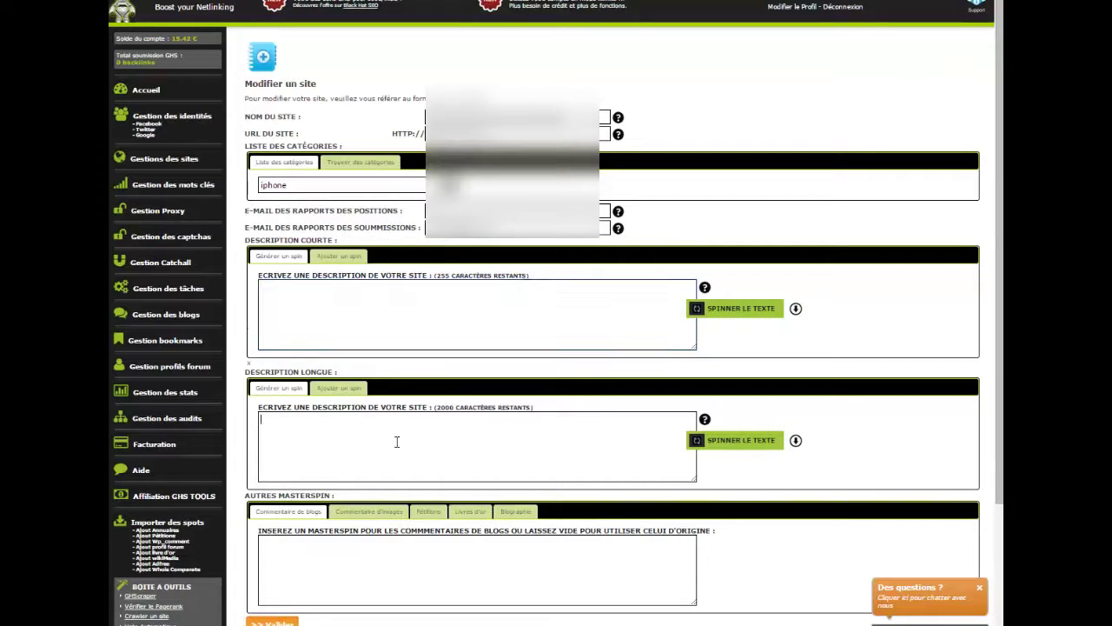
click(414, 301)
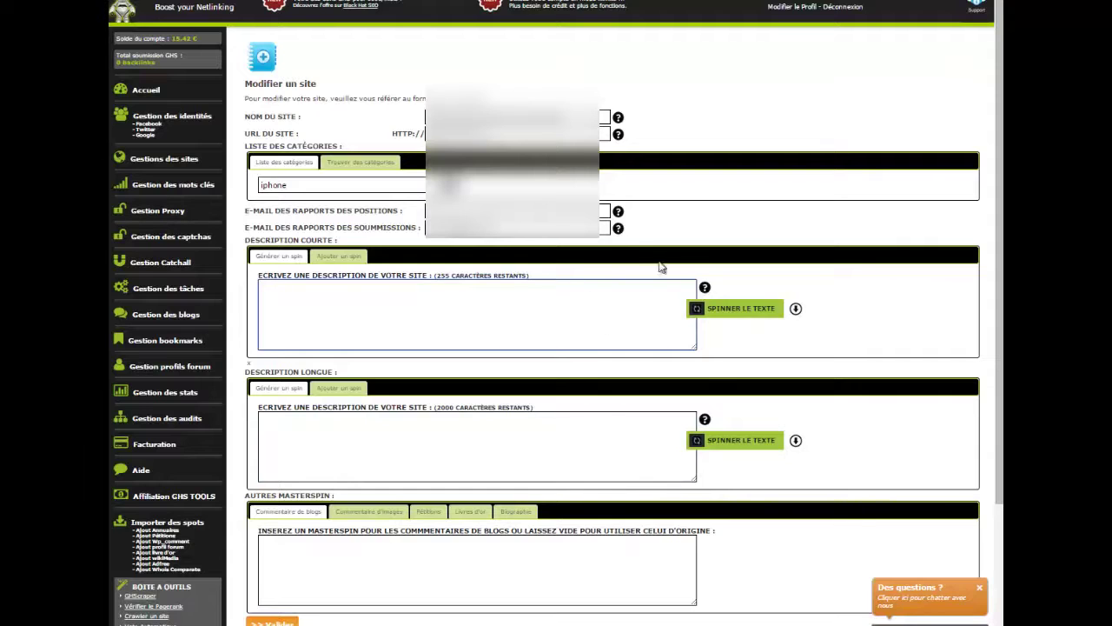
click(162, 291)
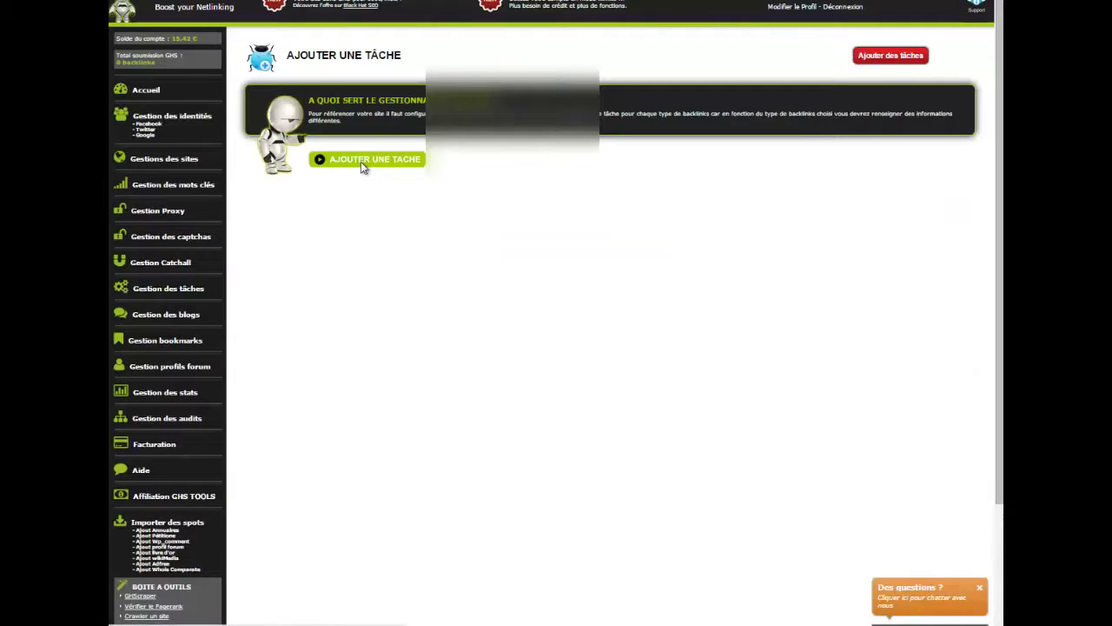
click(363, 165)
mouse_move(344, 215)
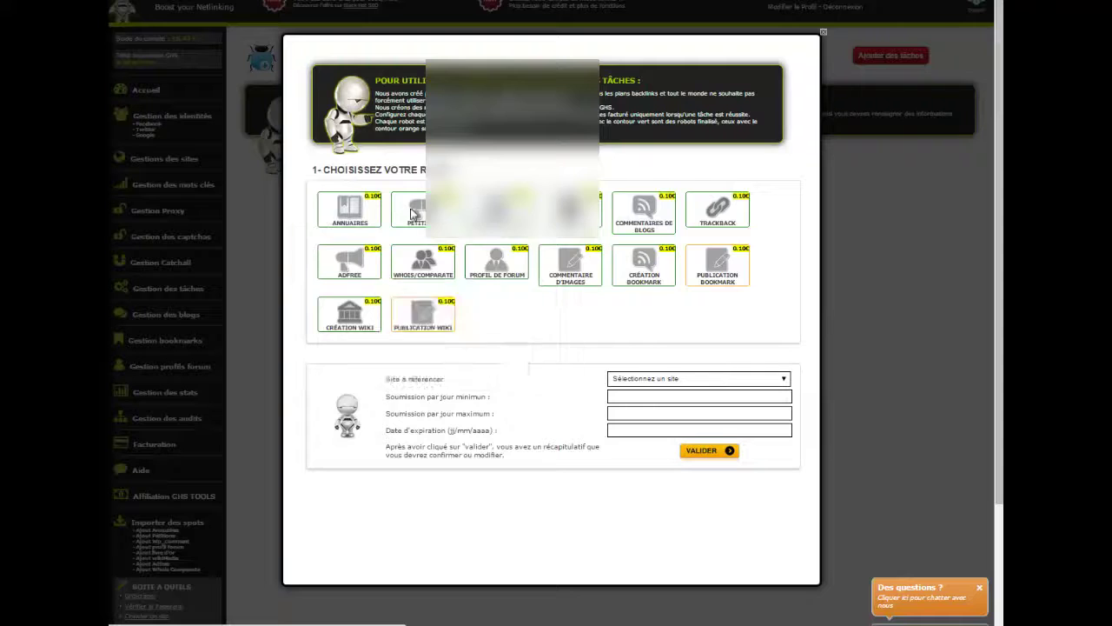
mouse_move(415, 208)
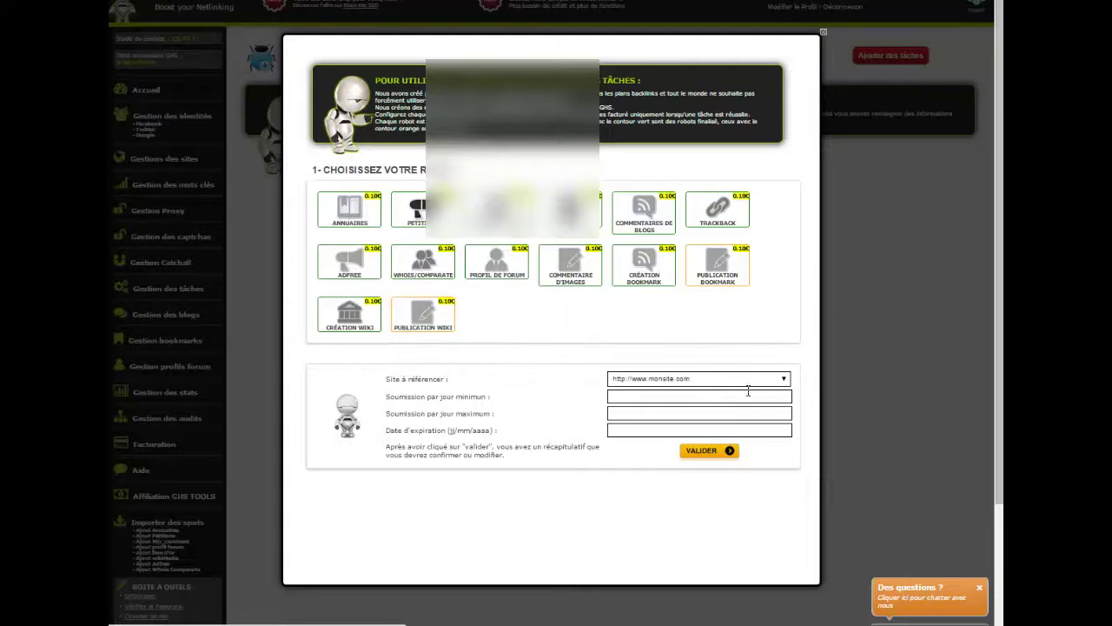
click(634, 396)
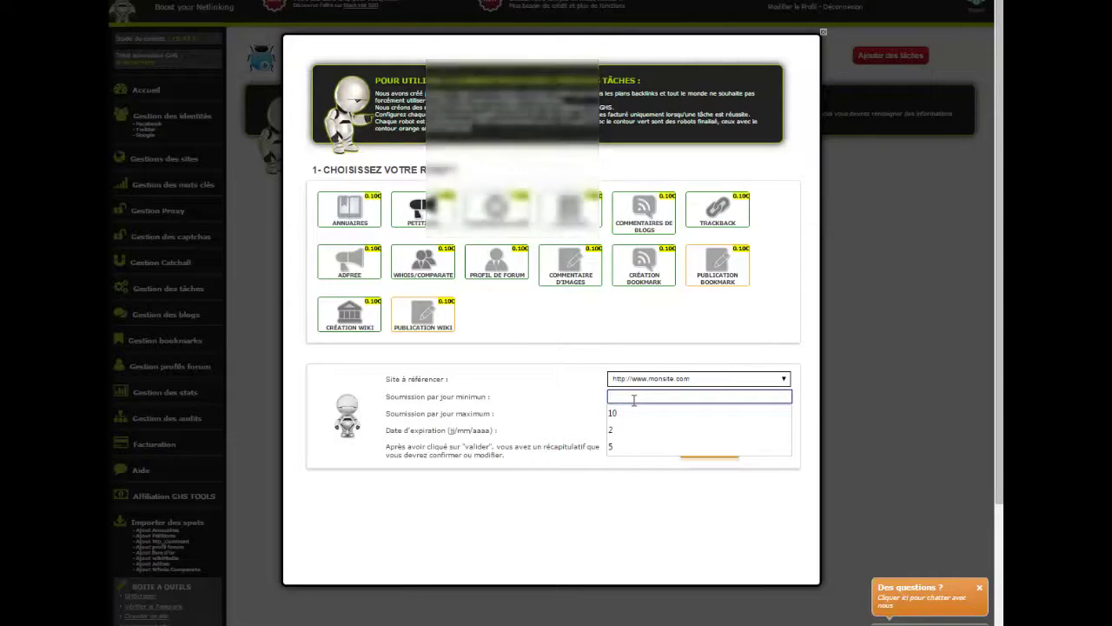
click(768, 329)
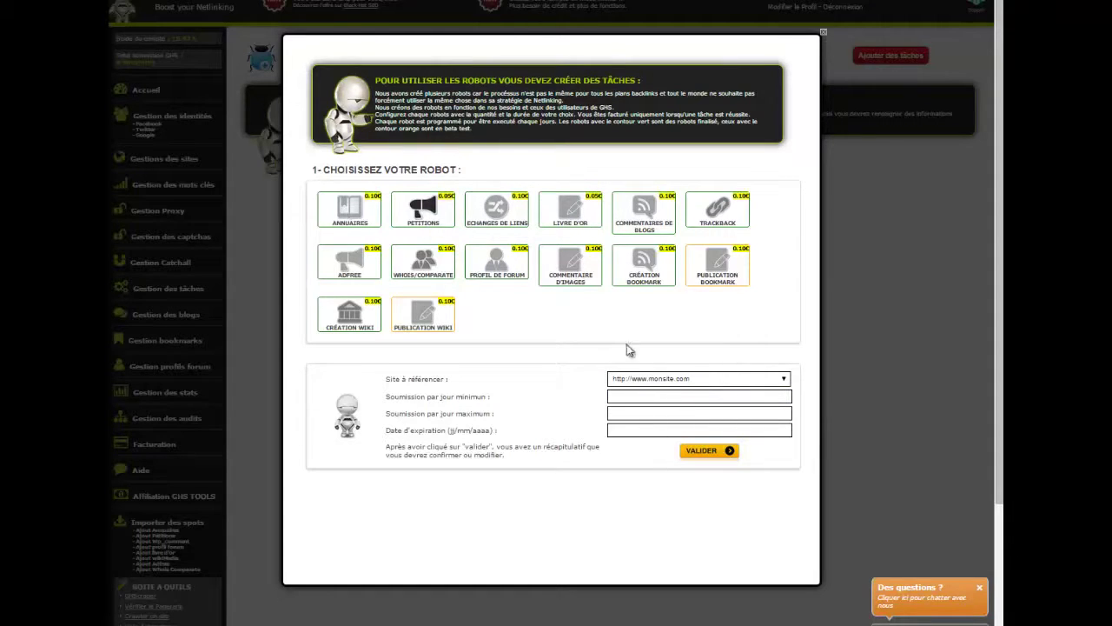
Switch to the Echanges de liens robot and examine its partenaires.php instructions and the list of link tags
click(496, 212)
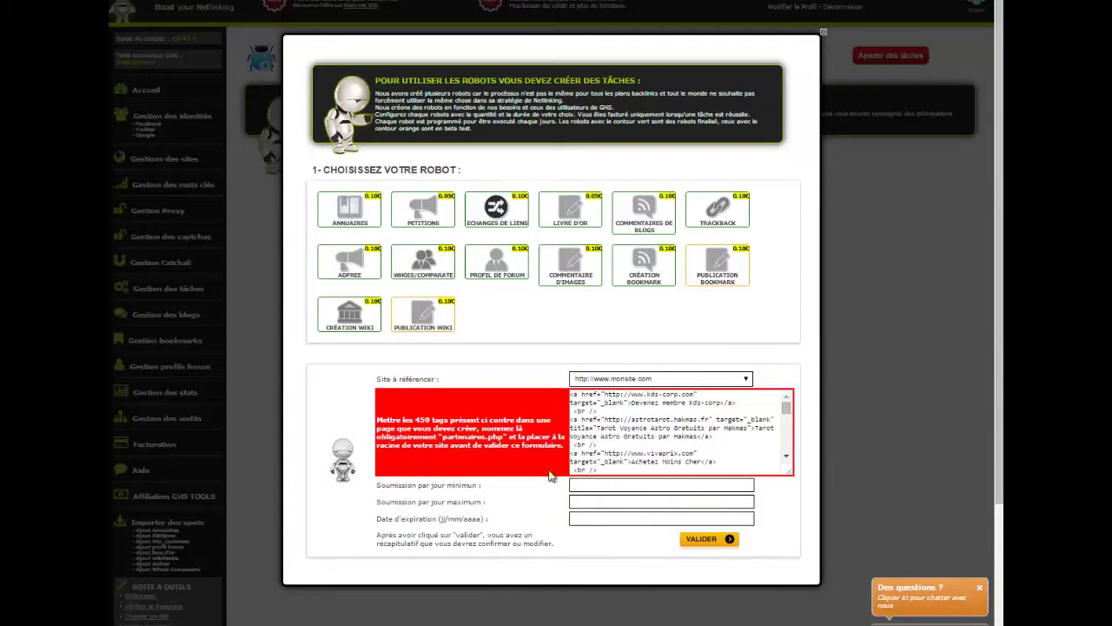
drag(375, 420, 470, 437)
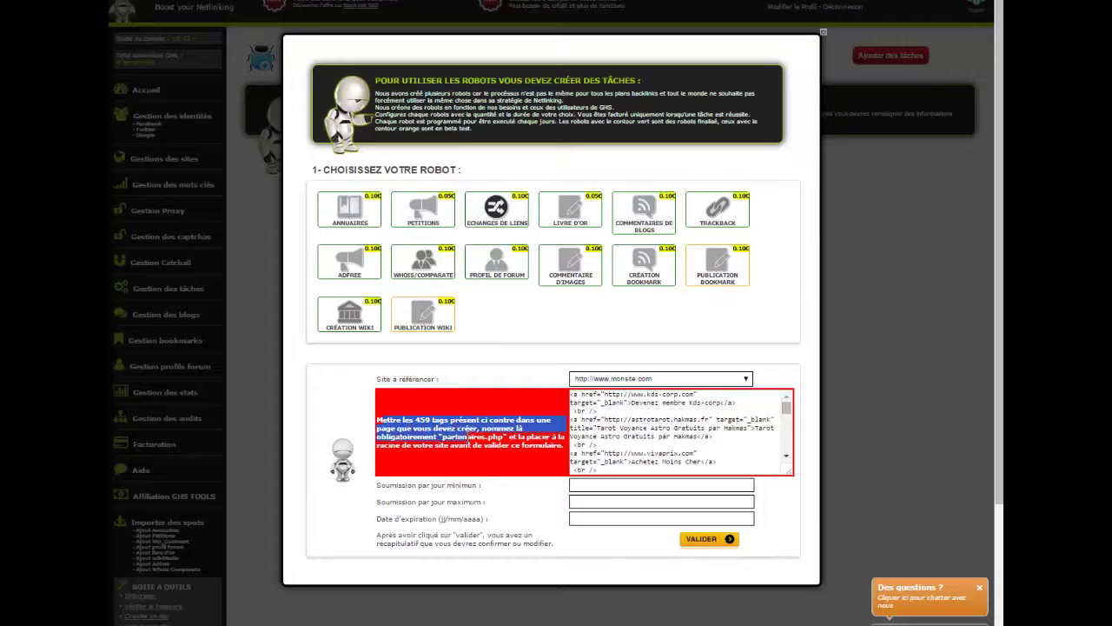
click(405, 421)
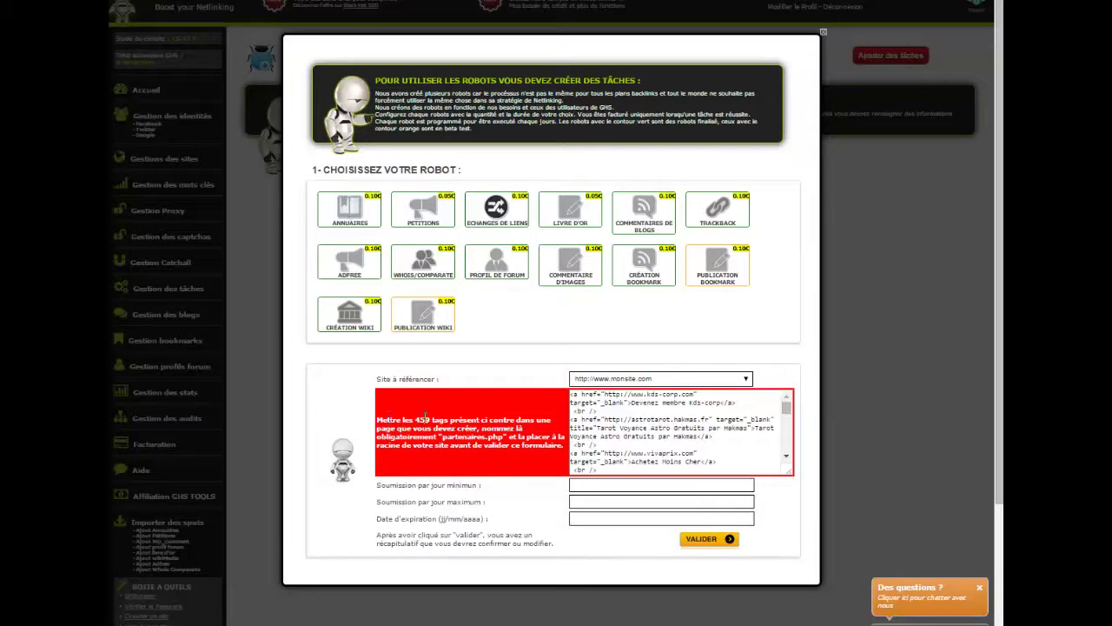
drag(377, 419, 563, 453)
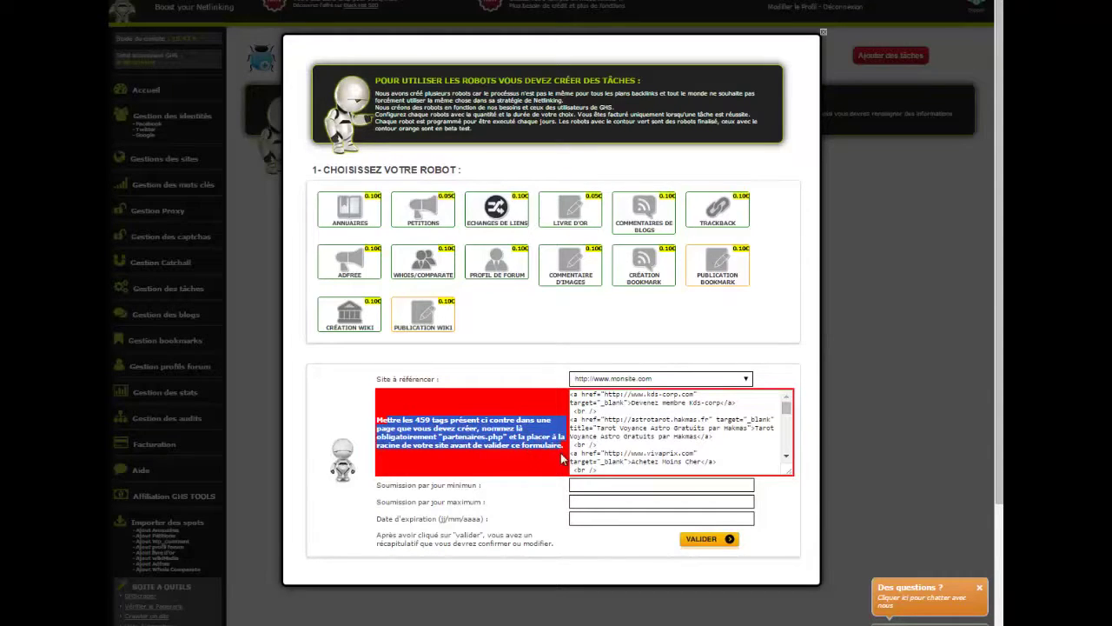
click(665, 450)
scroll(665, 449, down, 3)
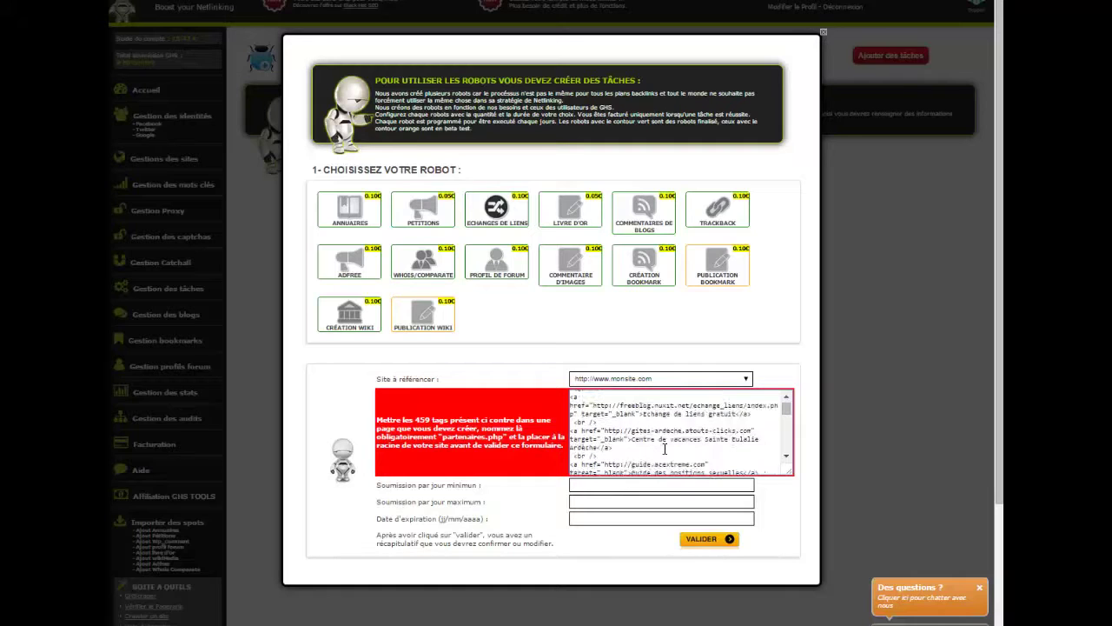
scroll(665, 449, down, 5)
scroll(657, 443, down, 5)
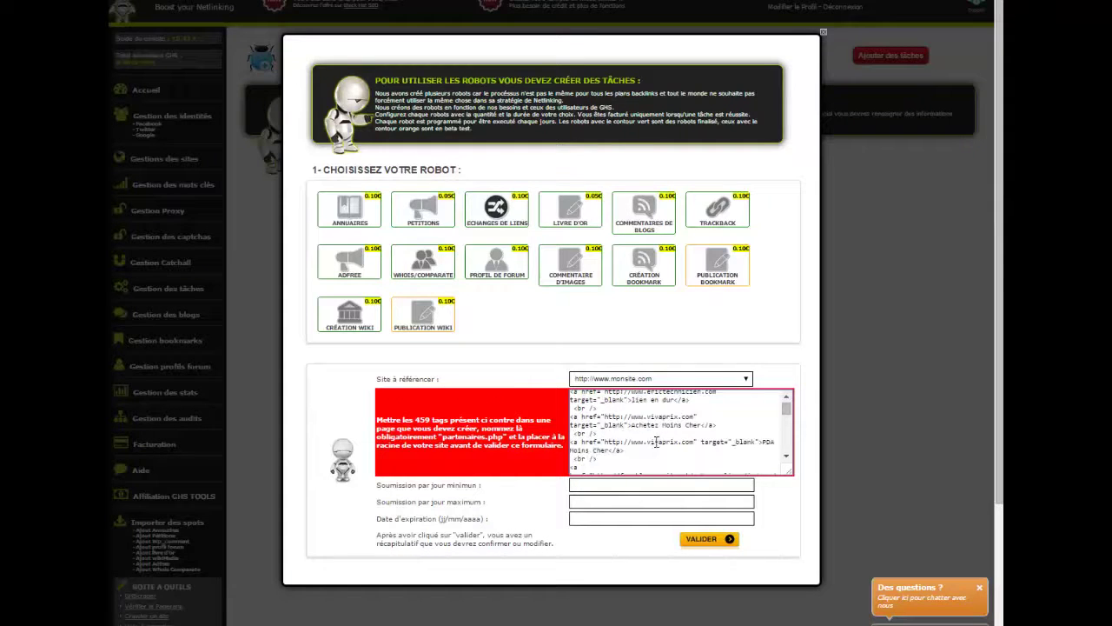
scroll(653, 442, down, 5)
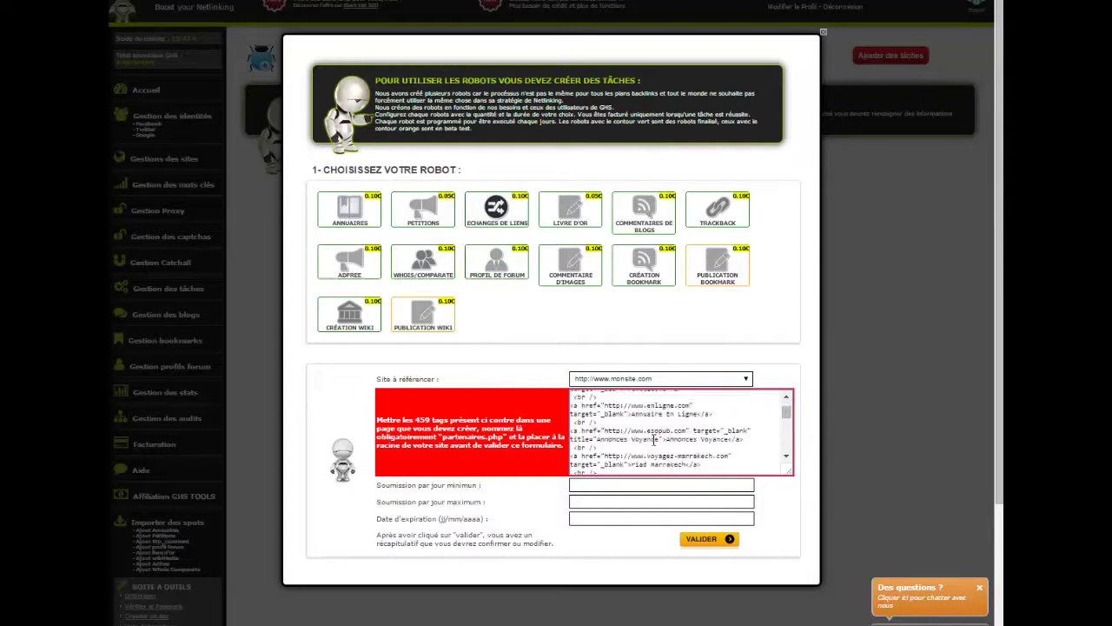
scroll(653, 441, down, 5)
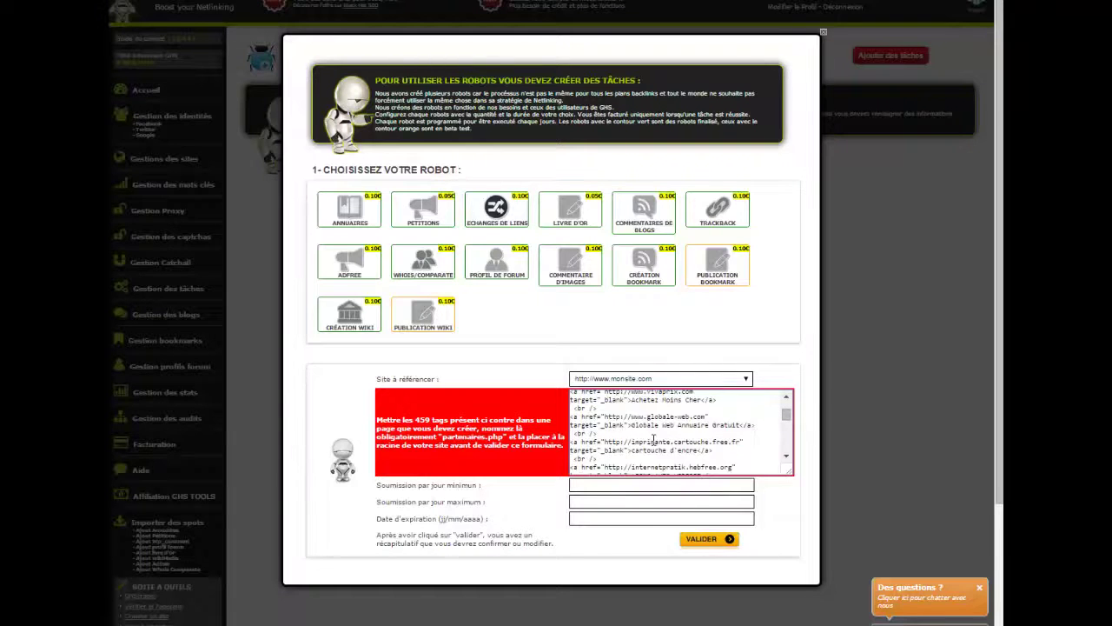
scroll(653, 441, down, 5)
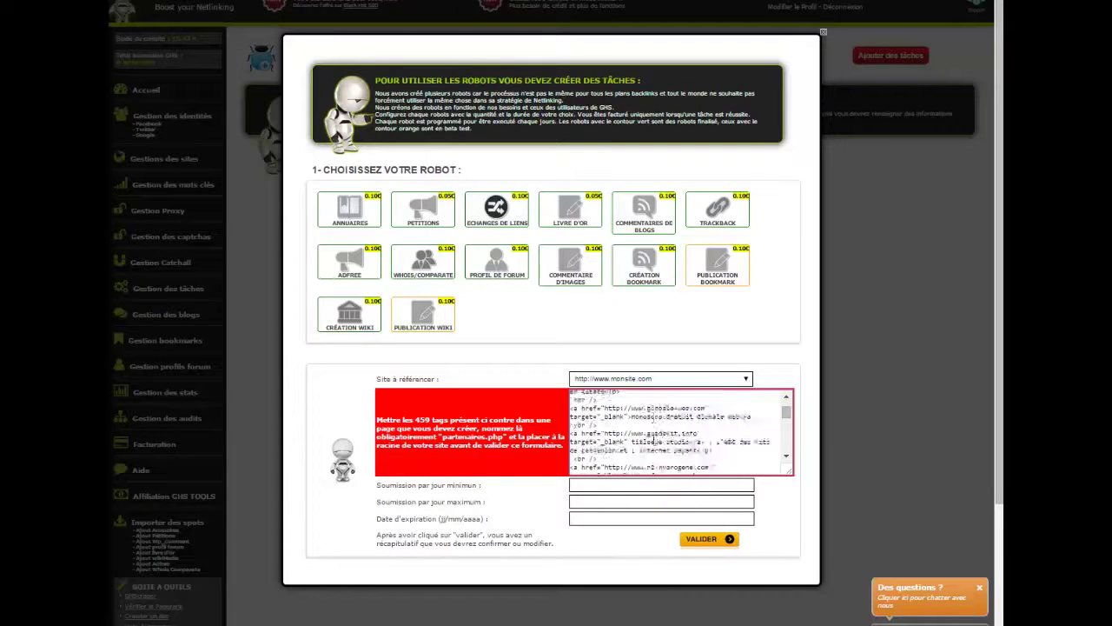
scroll(654, 439, down, 3)
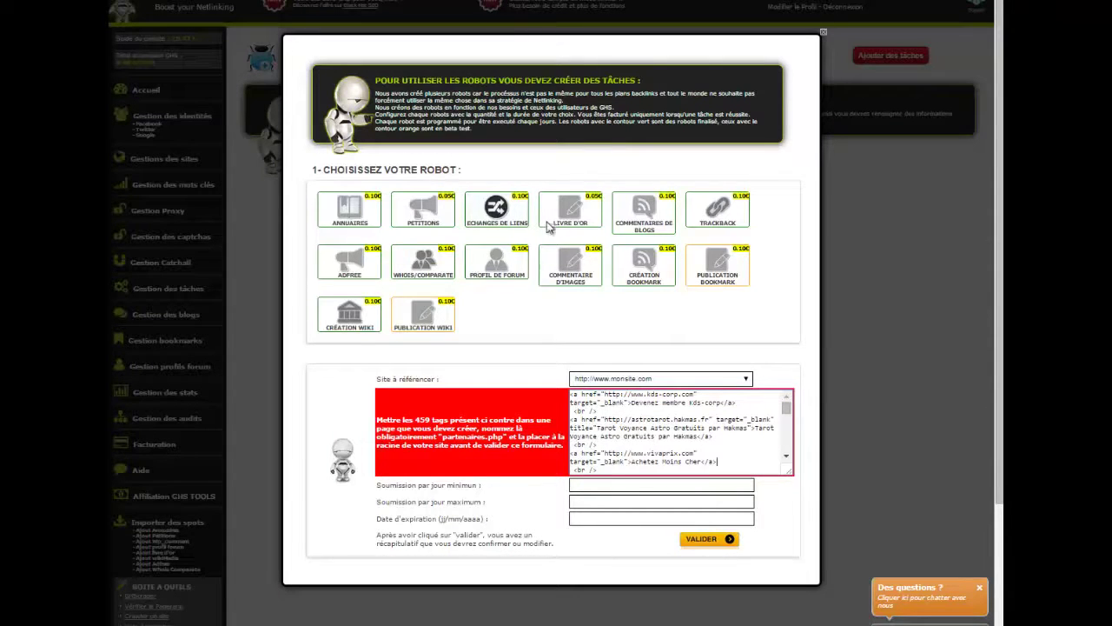
Go through the Livre d'or, Commentaires de blogs, Trackback, Adfree and Whois/Comparate robots and examine their descriptions and task settings
click(586, 215)
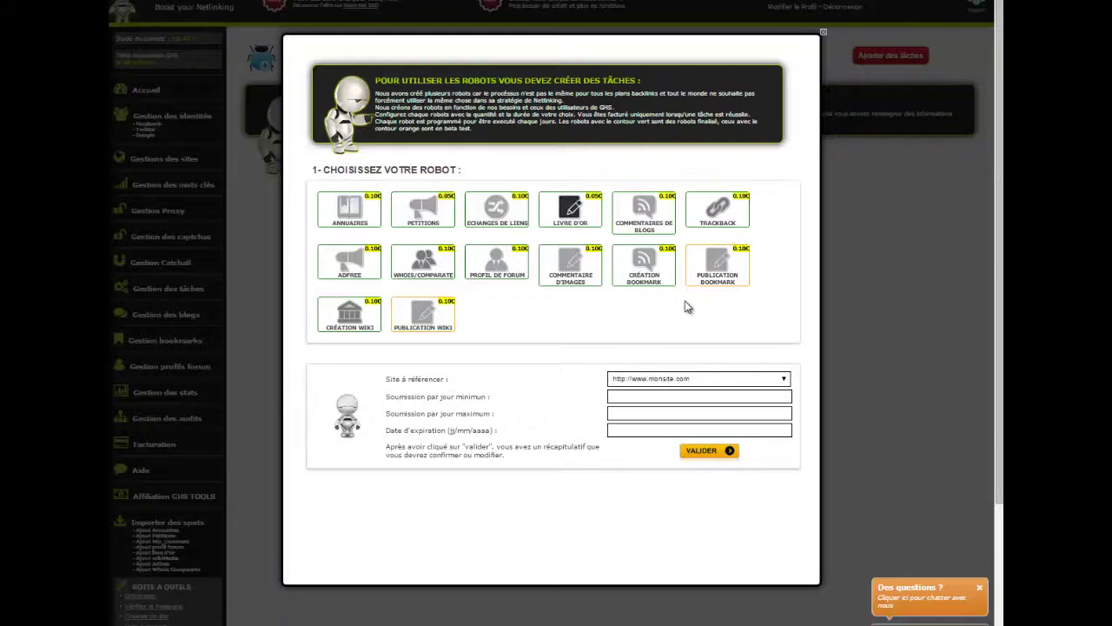
mouse_move(654, 226)
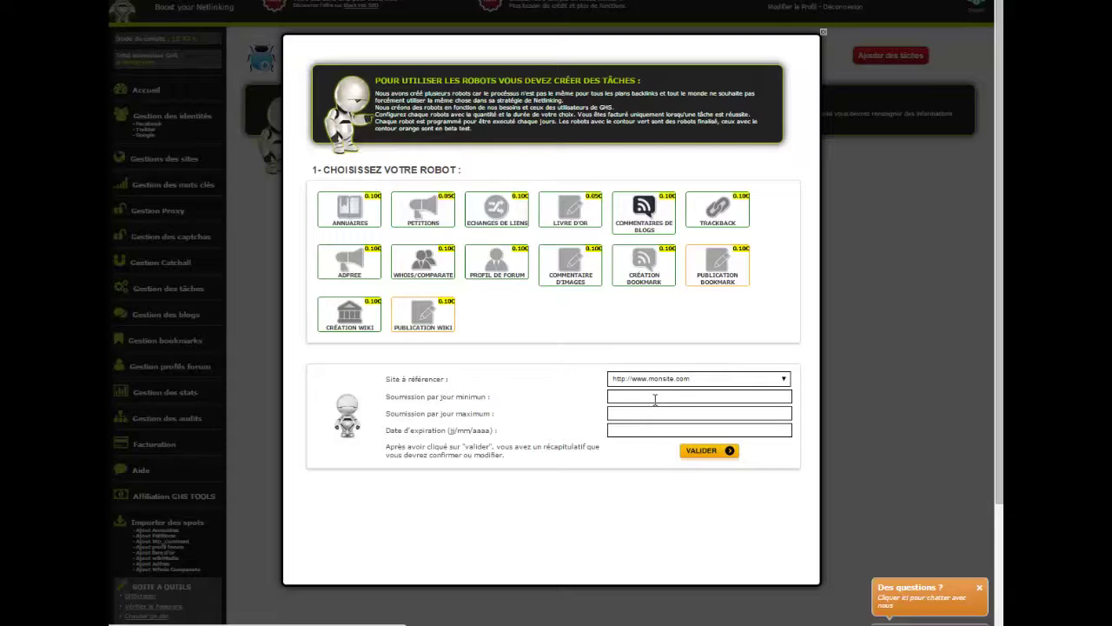
click(655, 398)
click(645, 414)
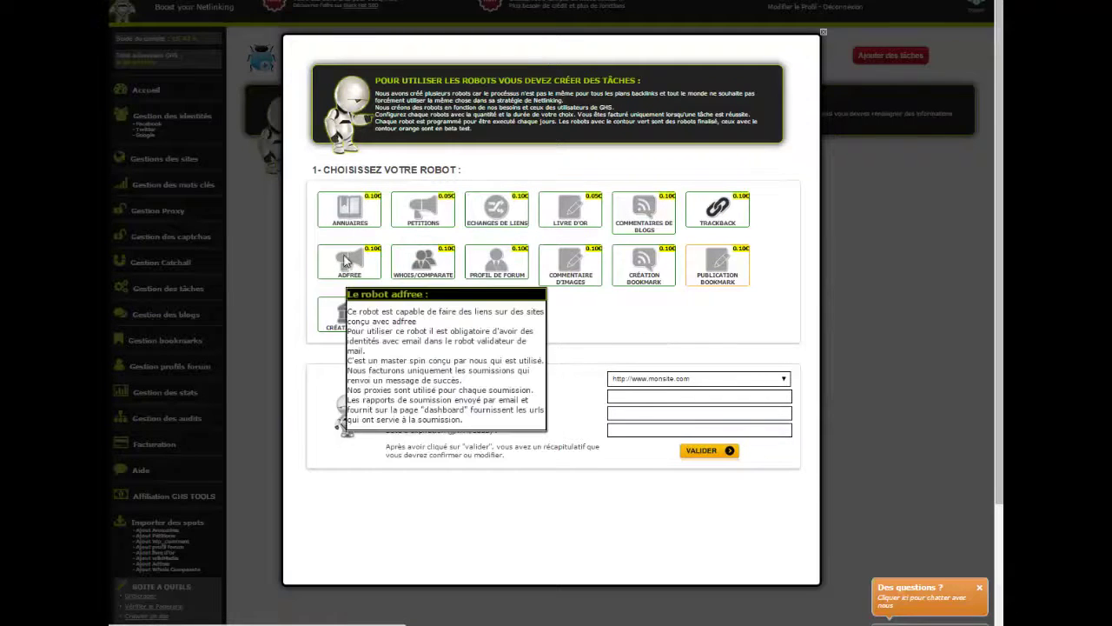
click(348, 261)
click(425, 268)
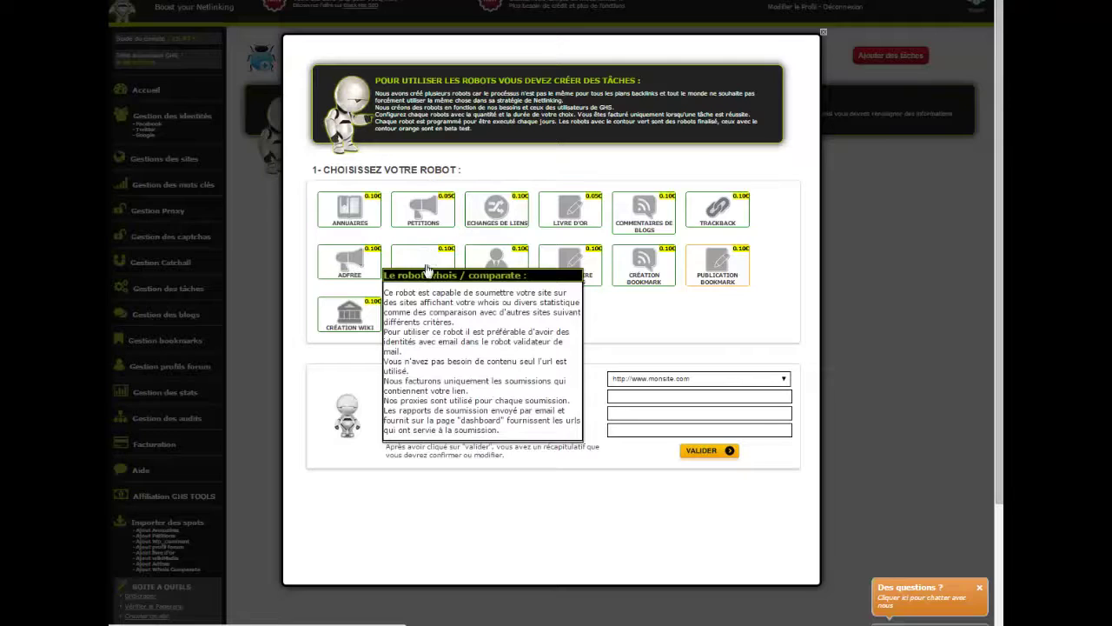
Go through the Profil de forum, Commentaire d'images, Création and Publication Bookmark, and Création and Publication Wiki robots and examine their descriptions
click(499, 272)
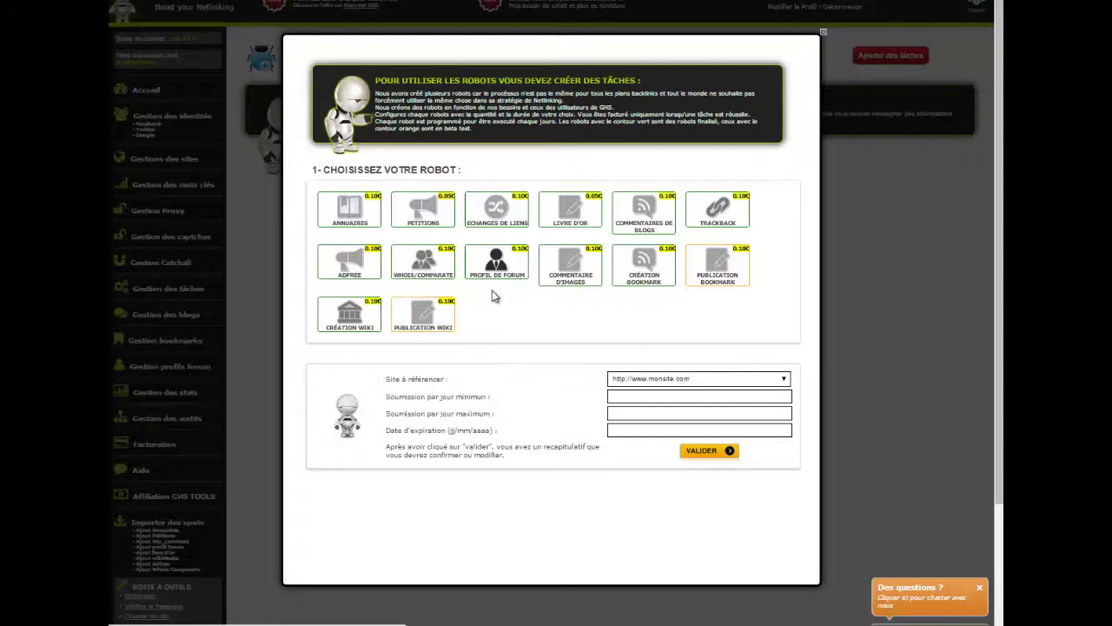
mouse_move(497, 268)
mouse_move(585, 268)
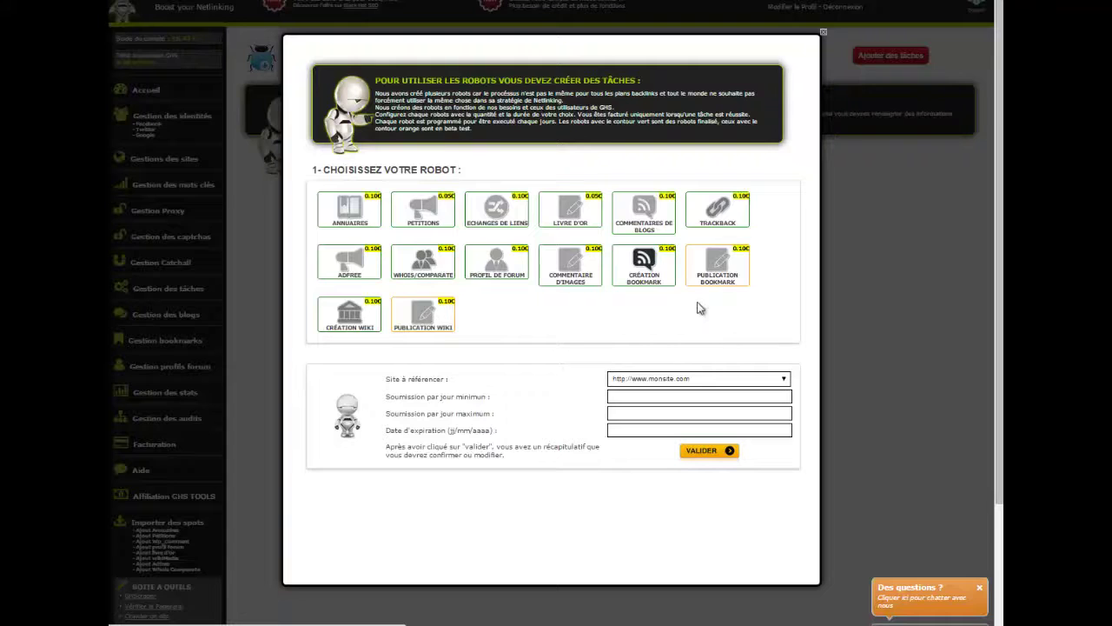
mouse_move(715, 270)
mouse_move(658, 272)
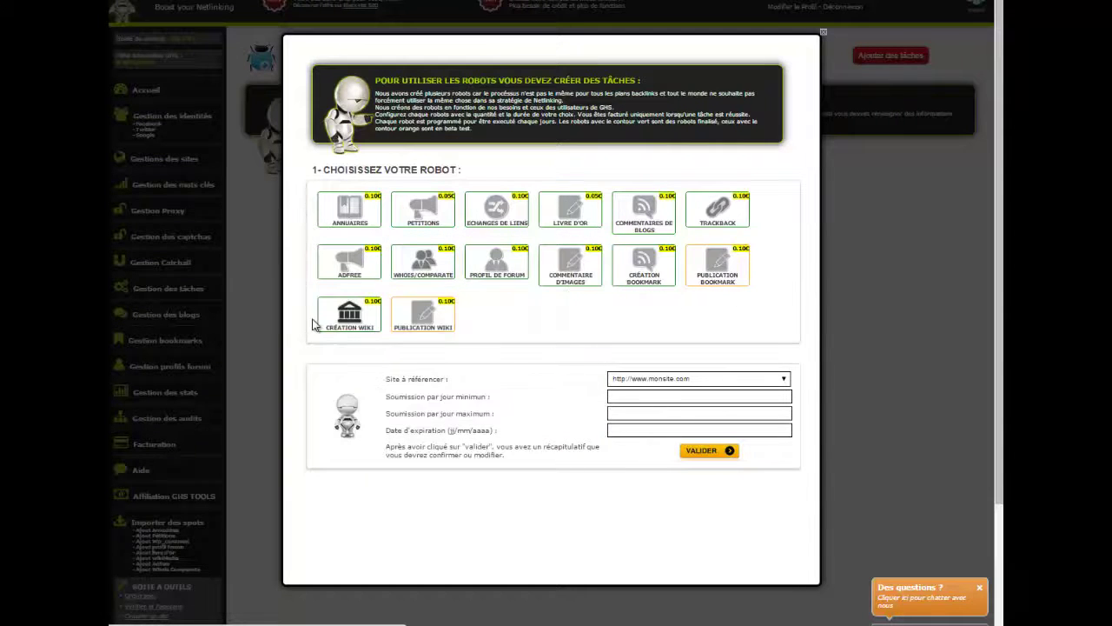
mouse_move(424, 318)
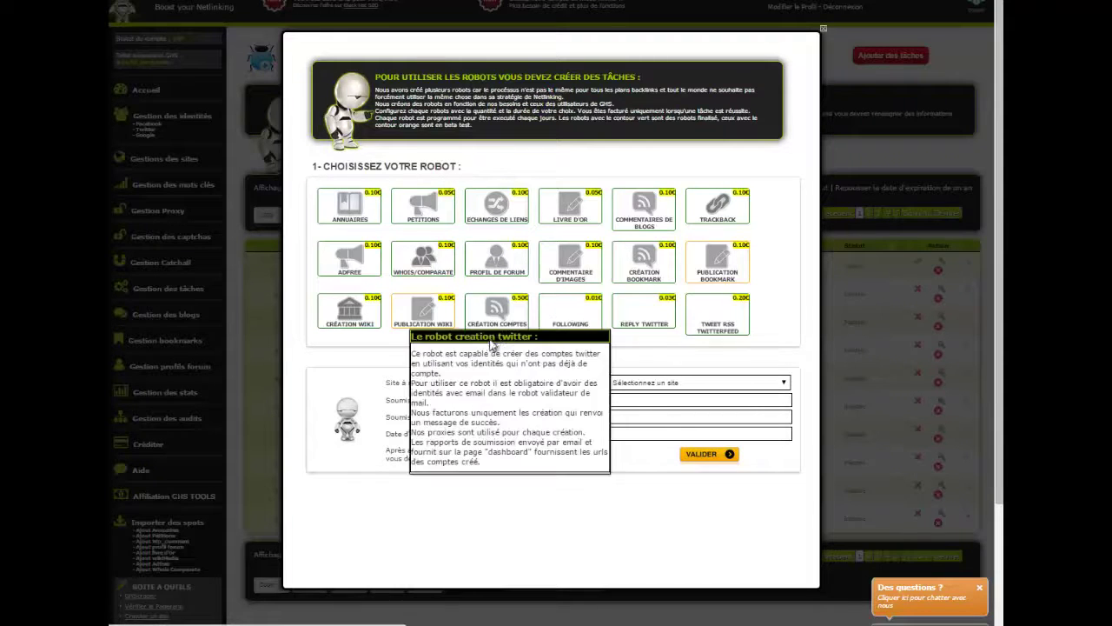
Examine the descriptions of the Création comptes Twitter and Following Twitter robots, and open the Reply Twitter robot's task settings
mouse_move(498, 310)
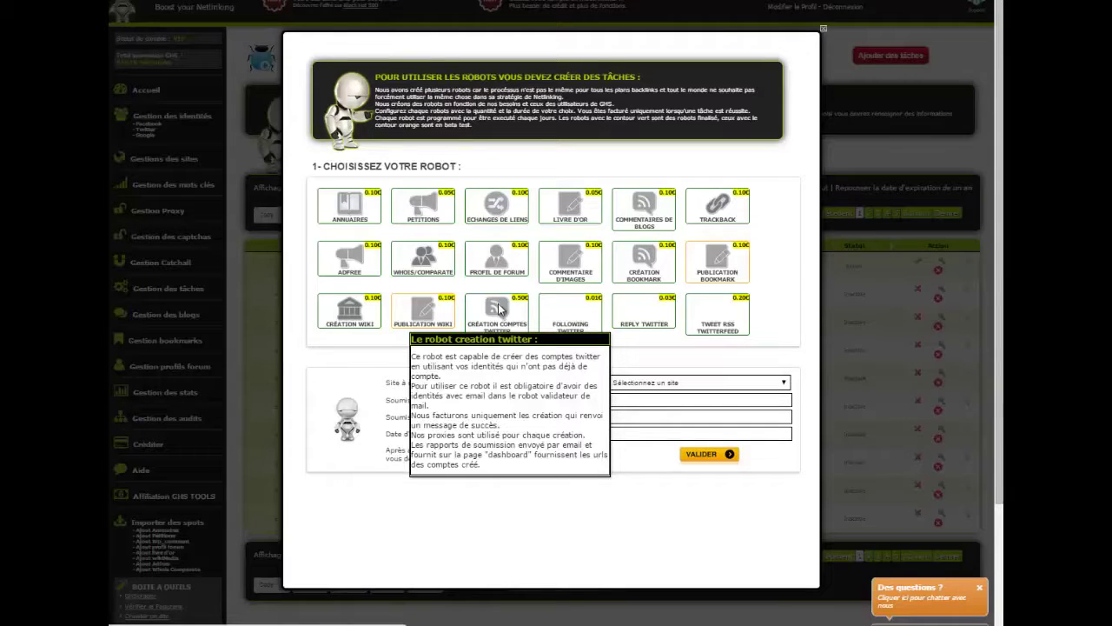
mouse_move(591, 318)
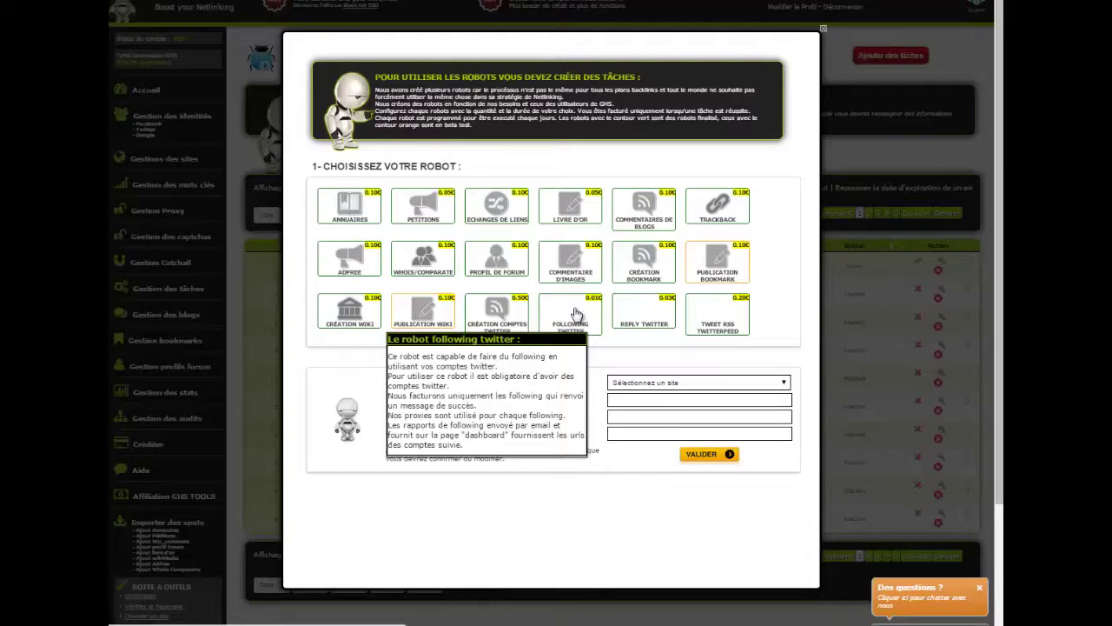
click(654, 311)
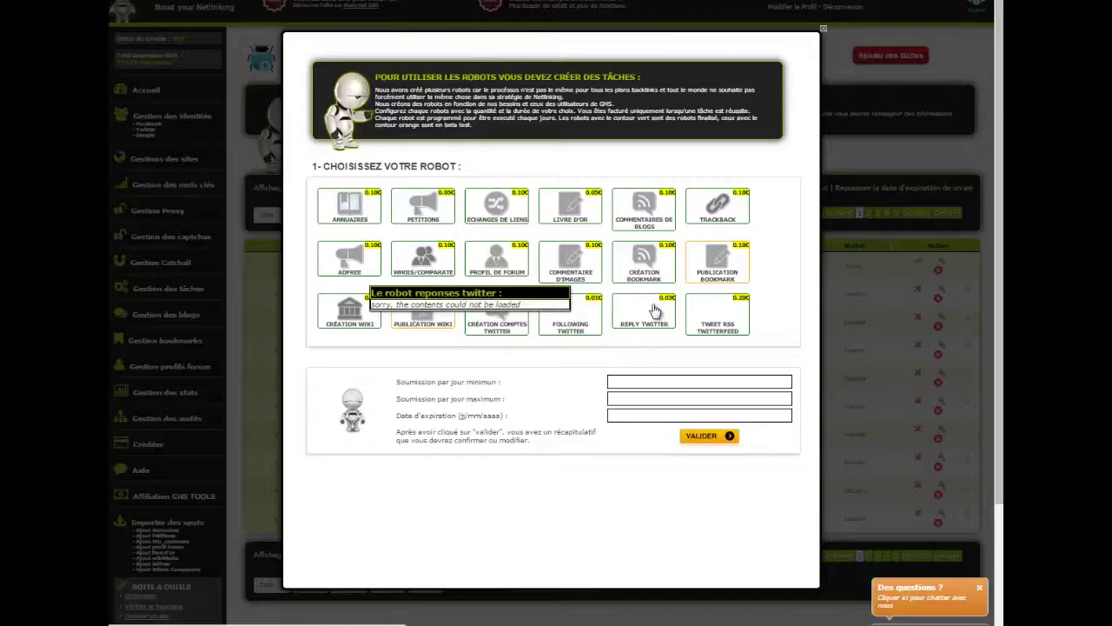